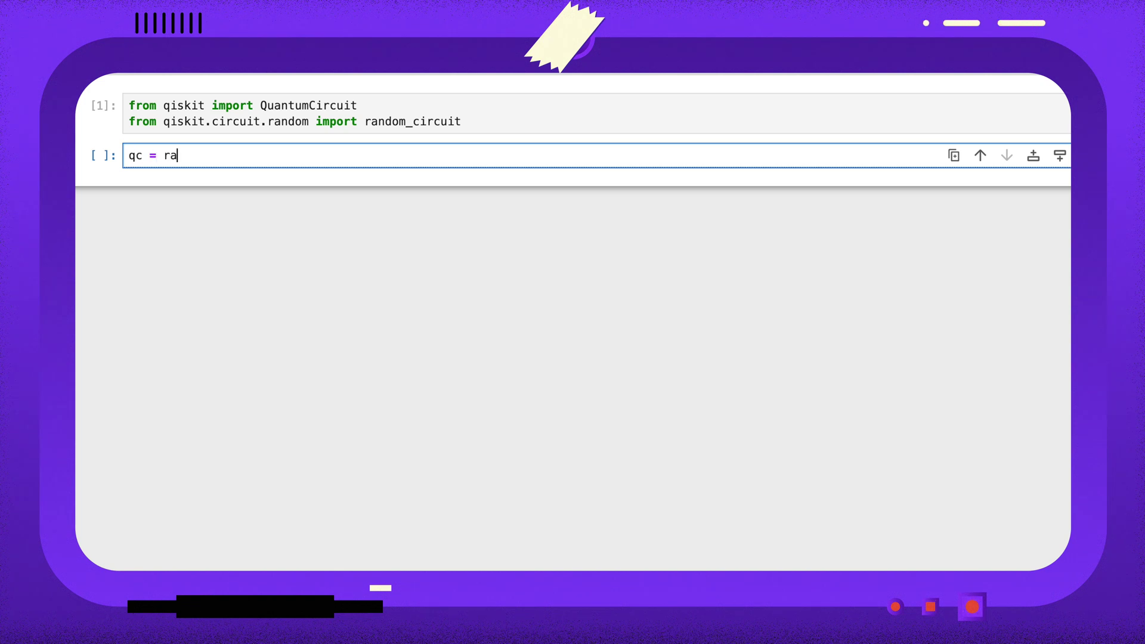
type("ndom_circuit(")
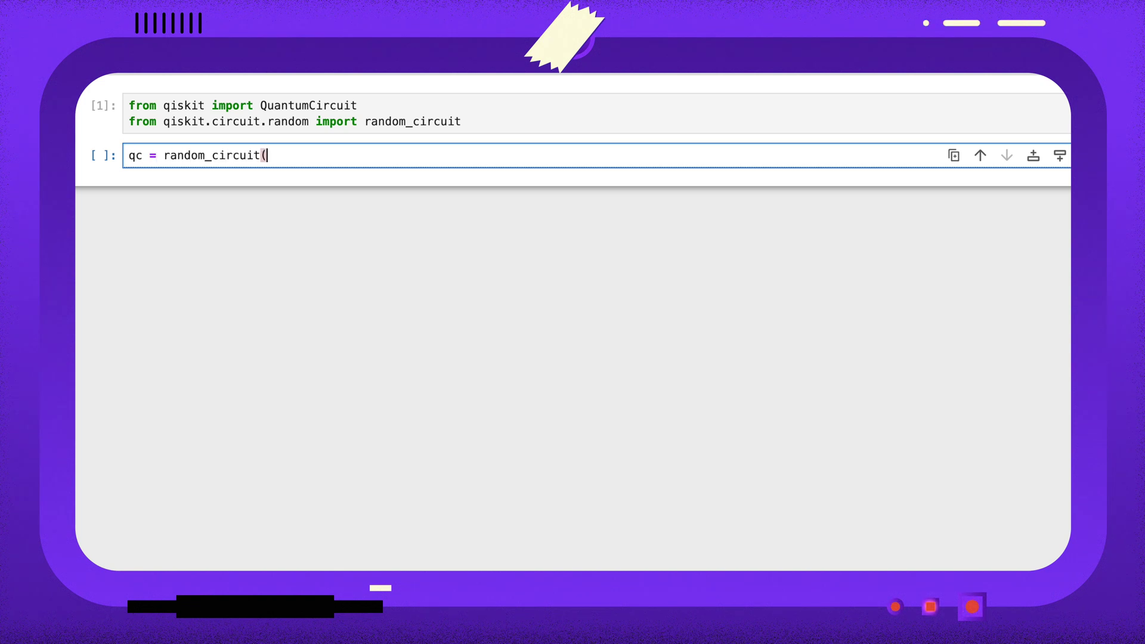
type("4, 4)")
- Create and draw a random 4-qubit, depth-4 circuit with random_circuit(4, 4)
key("Return")
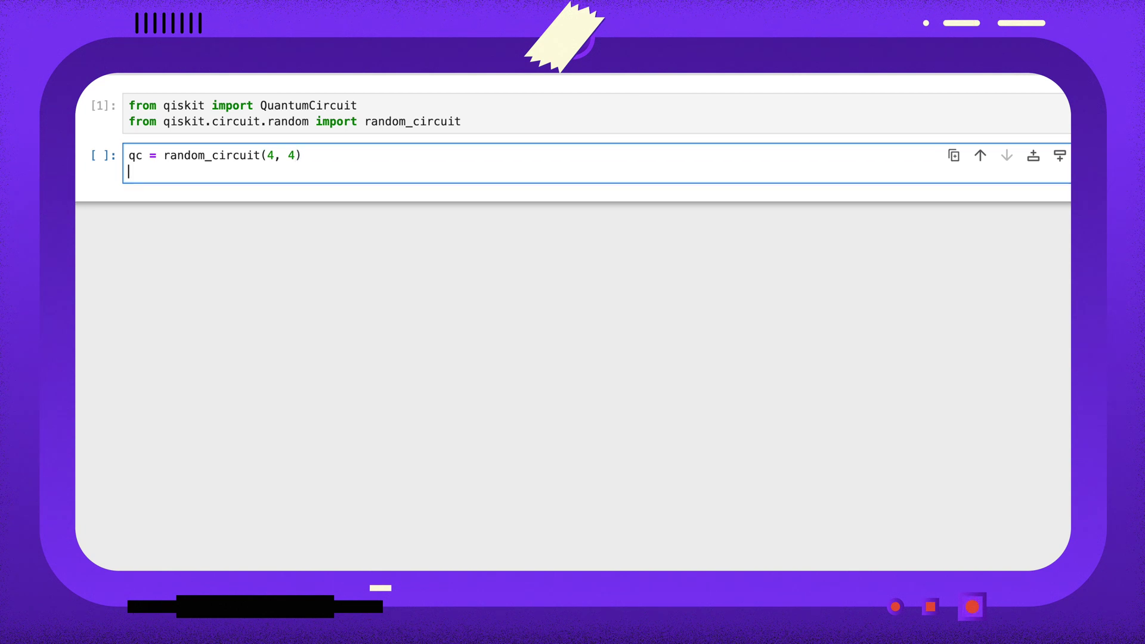
type("qc.draw()")
key("shift+Return")
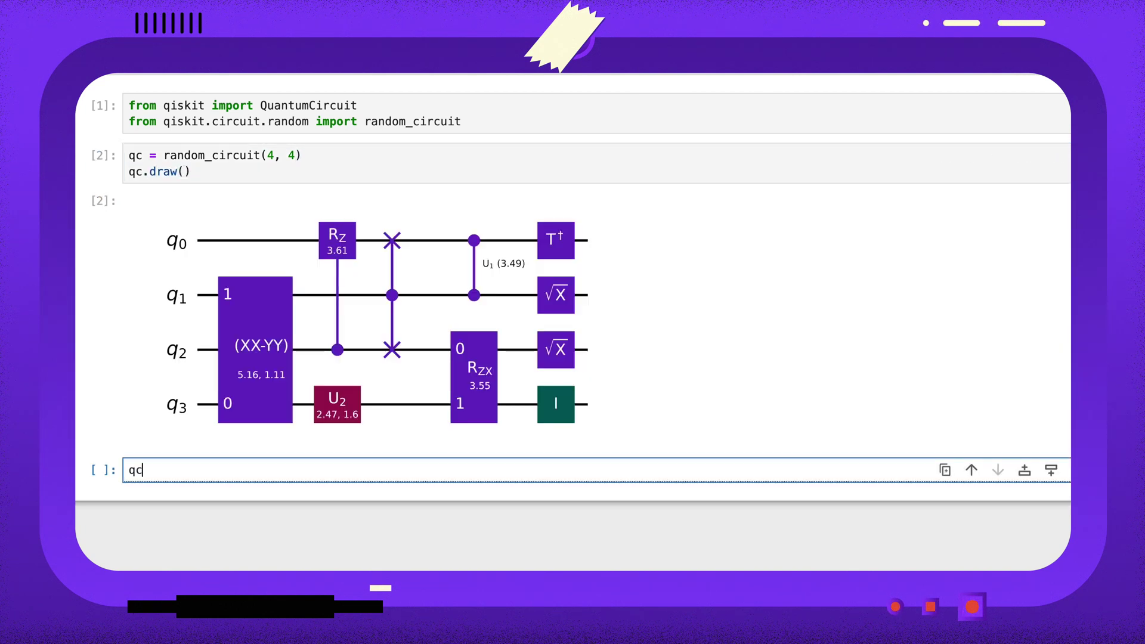
type(".data")
key("shift+Return")
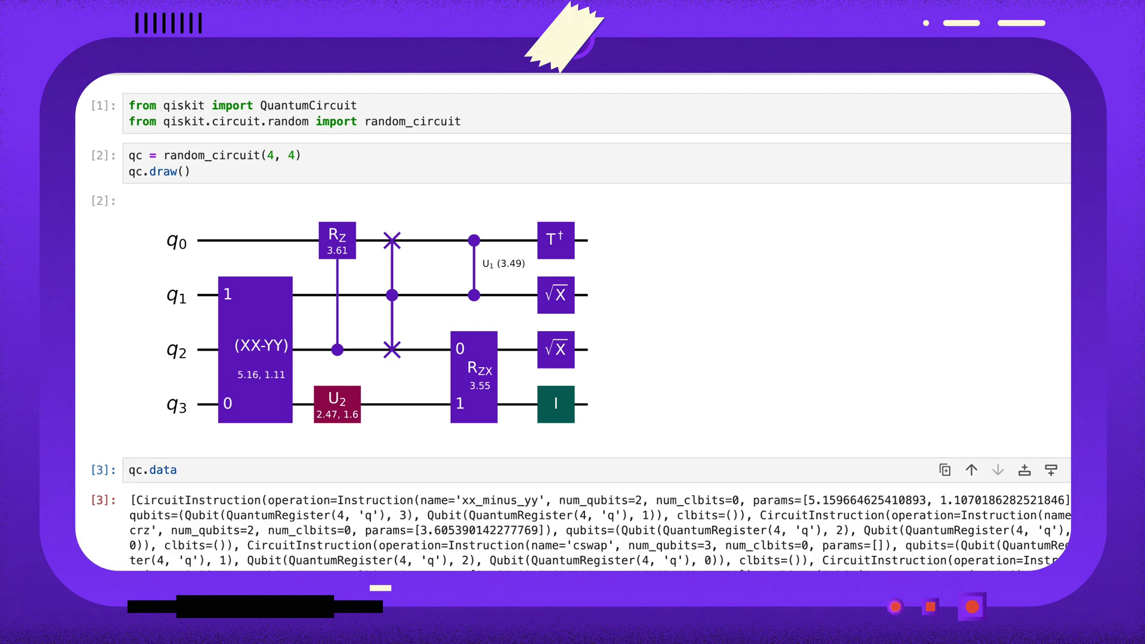
scroll(565, 199, "down", 3)
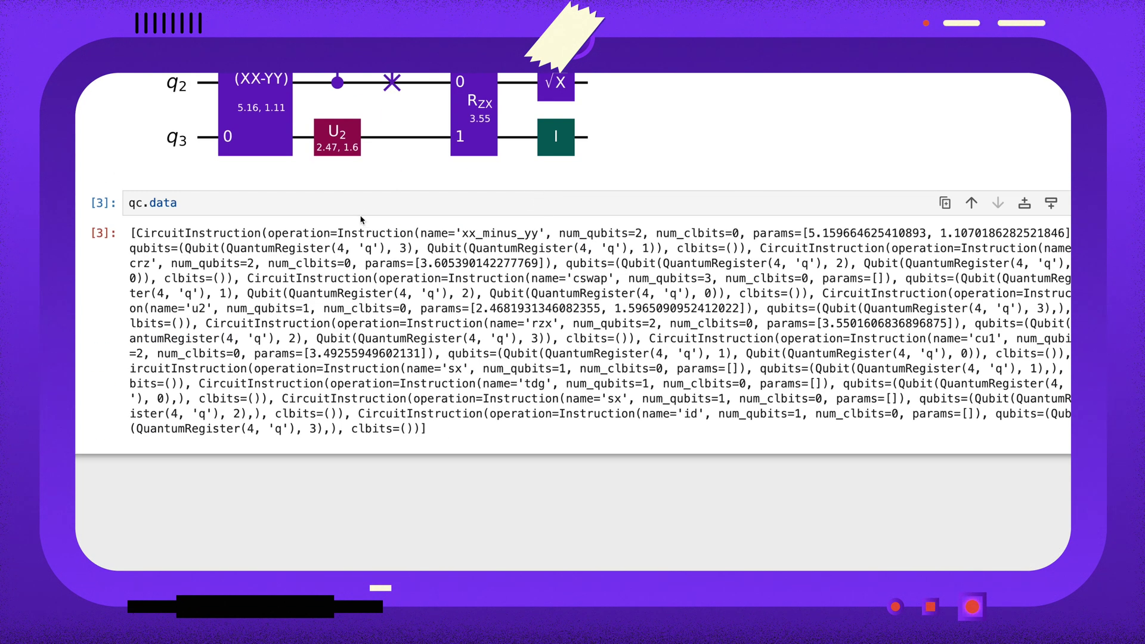
left_click_drag(134, 234, 260, 234)
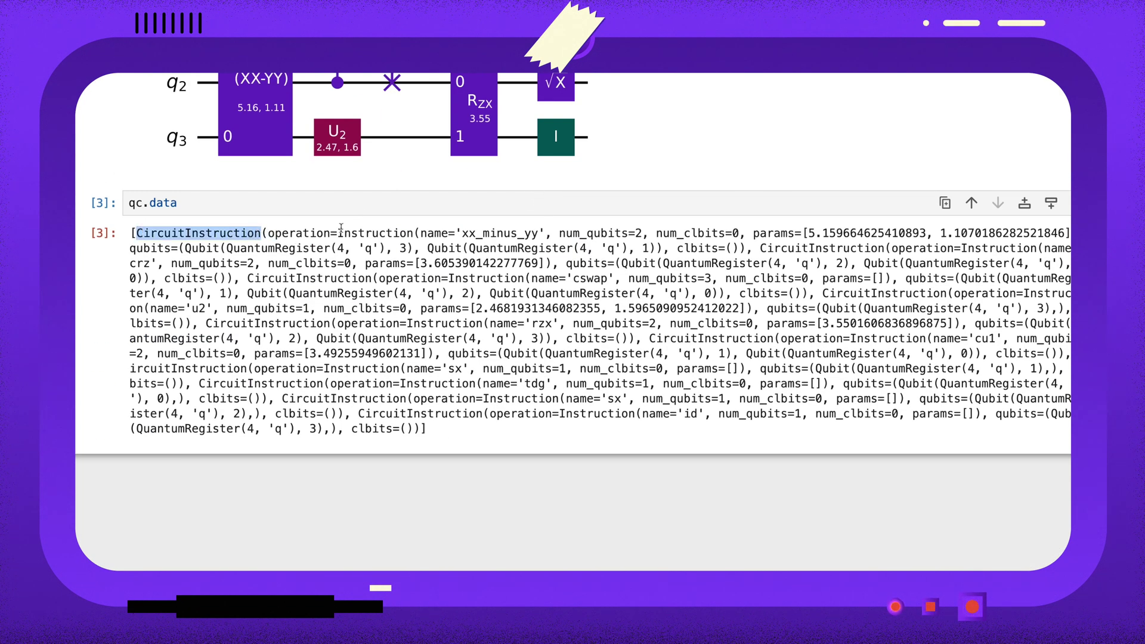
left_click_drag(337, 233, 1066, 230)
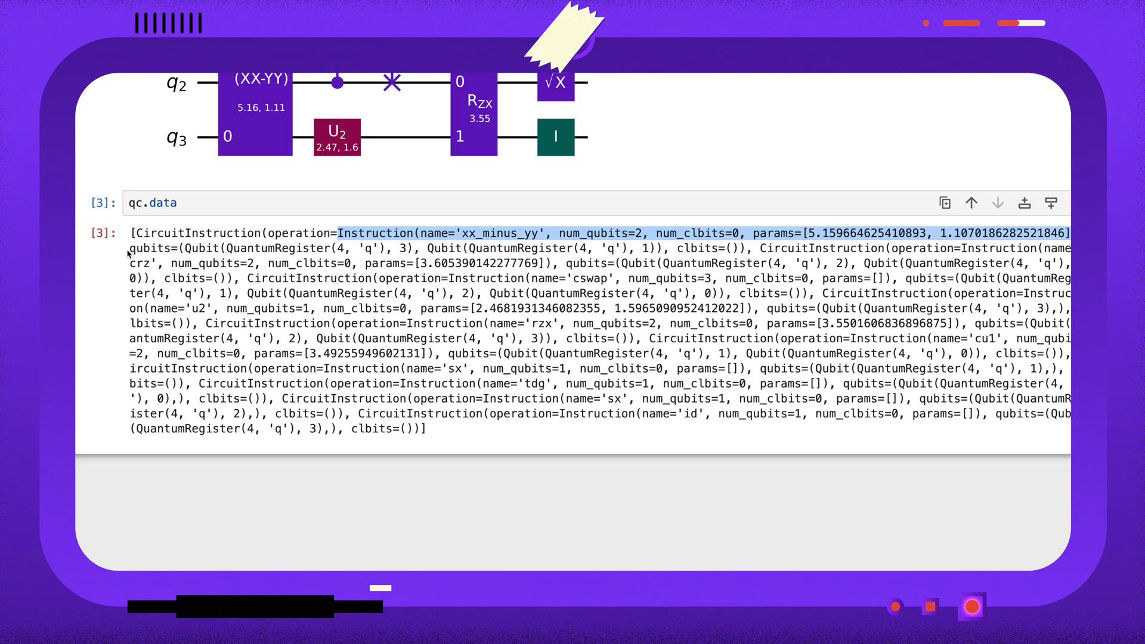
left_click_drag(130, 248, 414, 247)
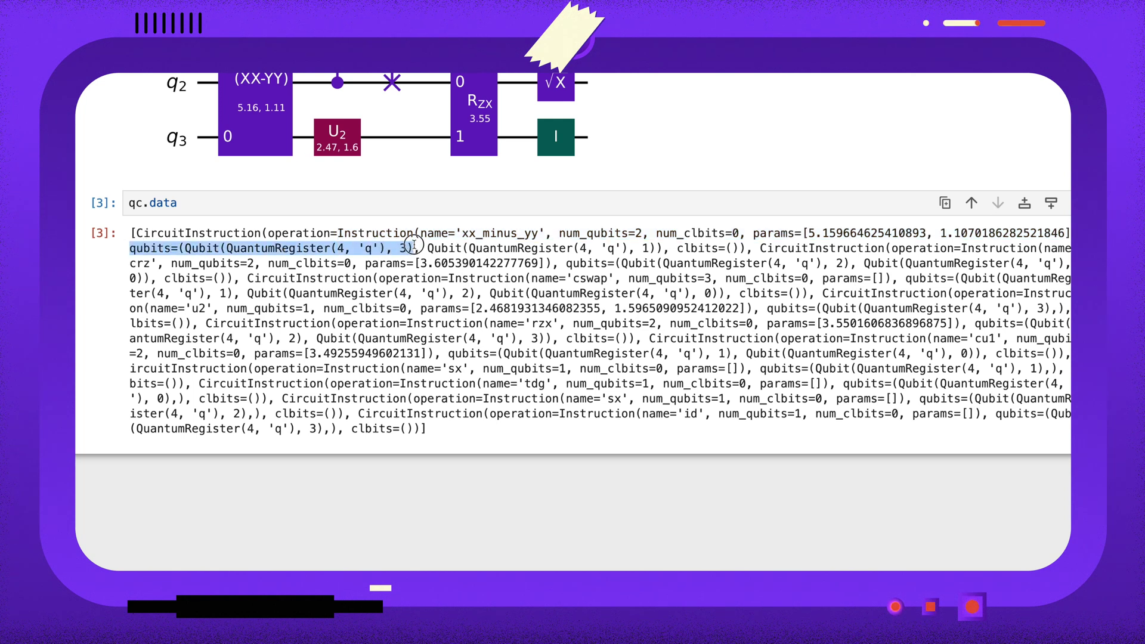
left_click_drag(676, 248, 737, 248)
left_click(701, 246)
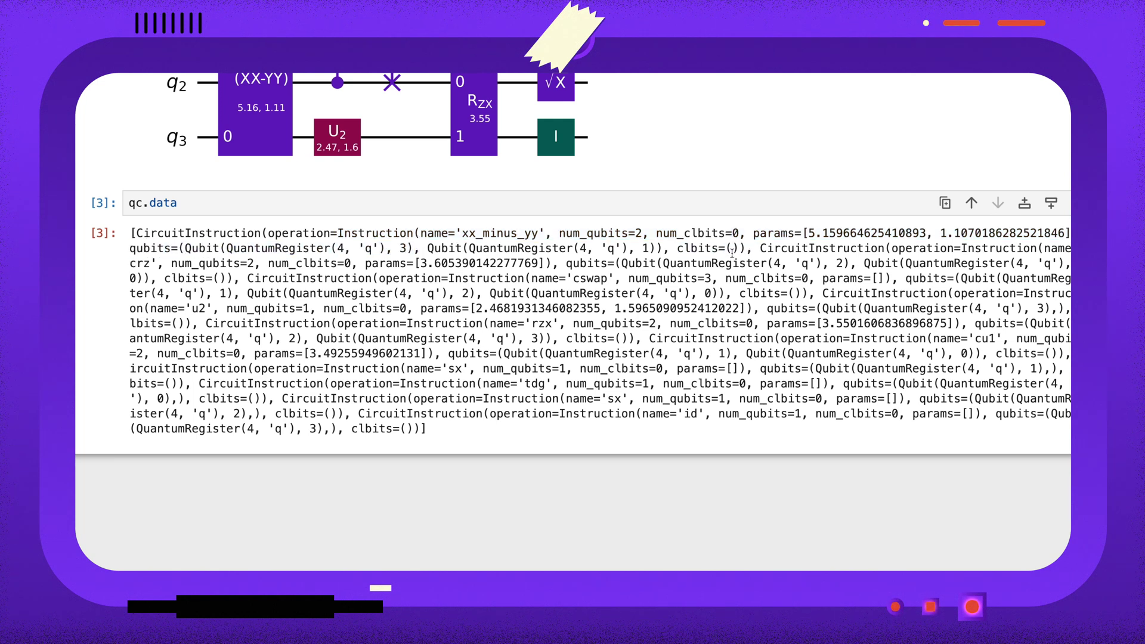
scroll(278, 319, "up", 4)
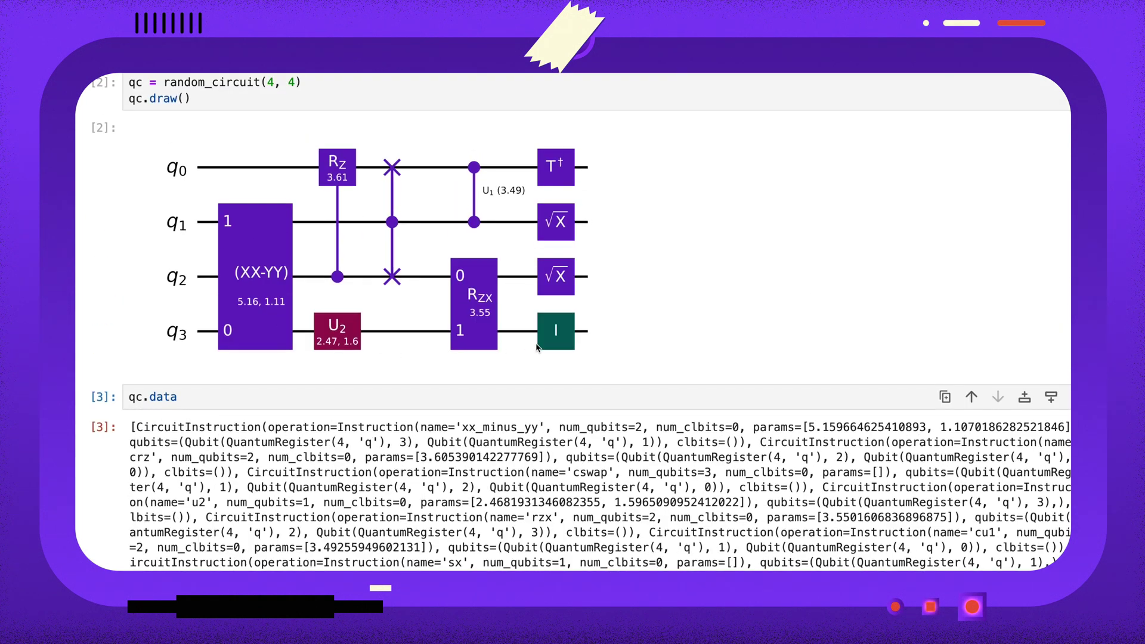
scroll(538, 347, "down", 1)
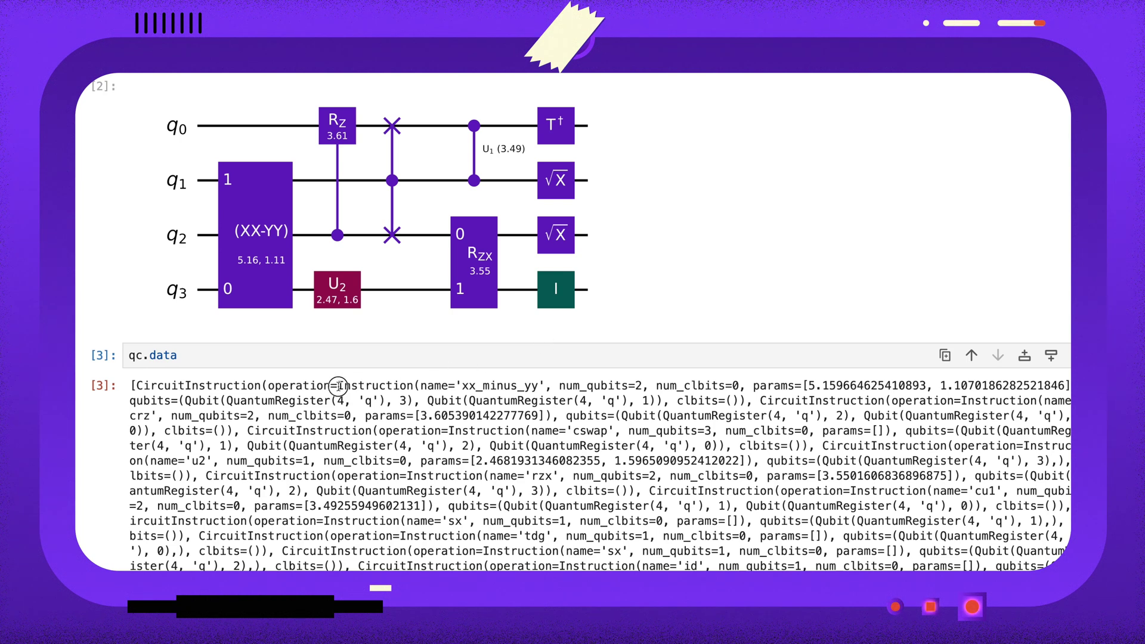
mouse_move(338, 386)
left_mouse_down()
mouse_move(580, 390)
mouse_move(249, 399)
left_mouse_up()
left_click(207, 348)
type(".")
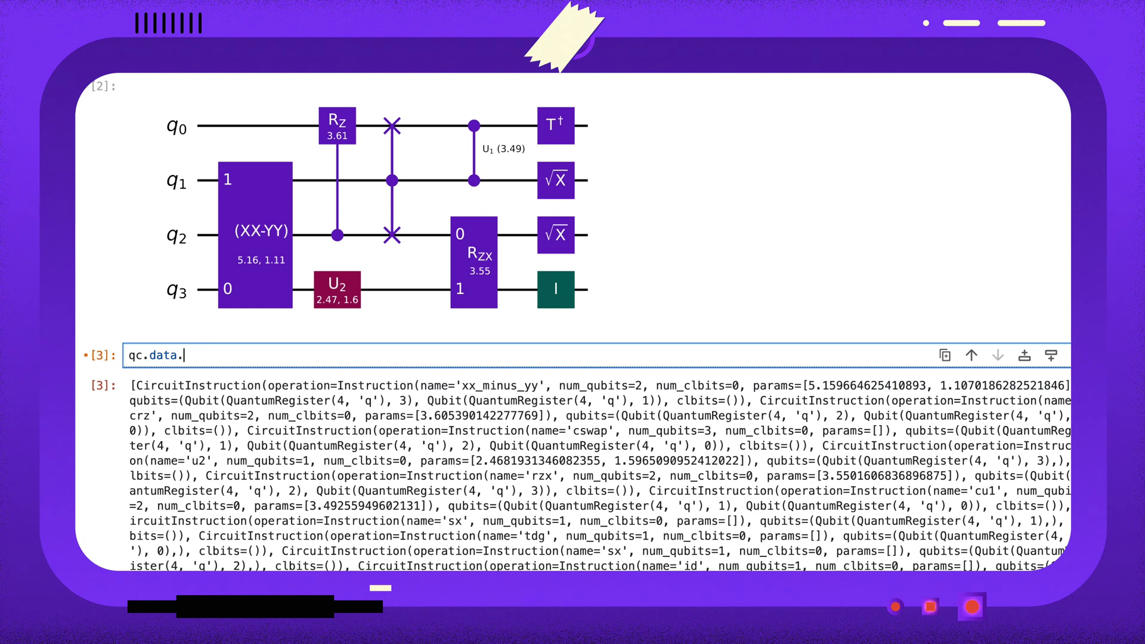
type("pop()")
type(")")
- Remove the first XX-YY instruction with qc.data.pop(0) and redraw the circuit
key("ctrl+Return")
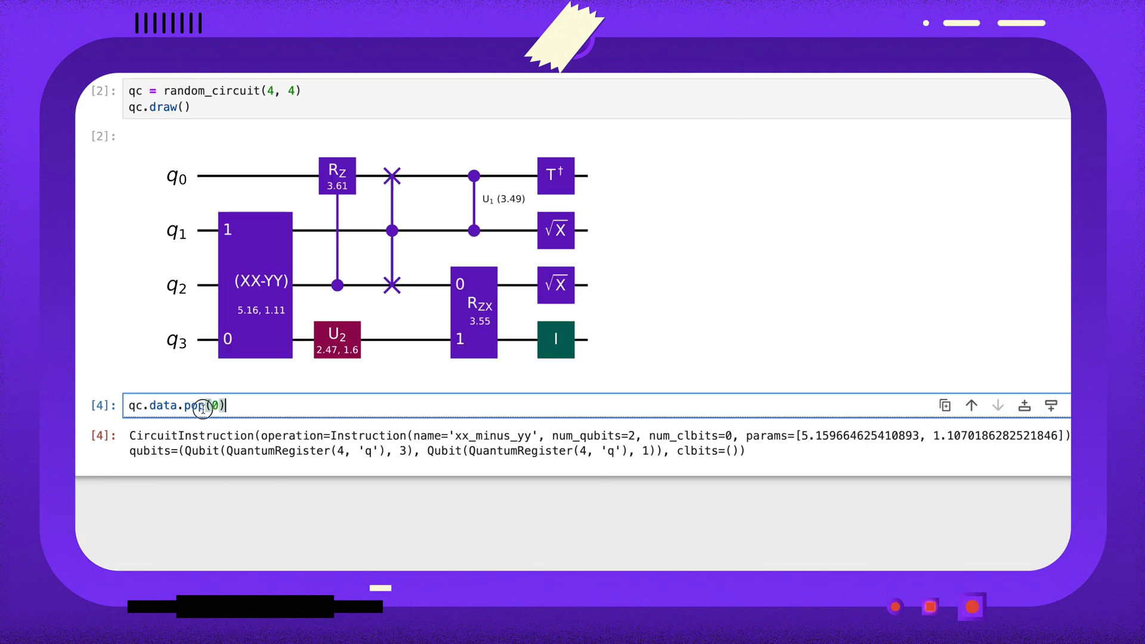
left_click_drag(225, 405, 150, 406)
type("dra")
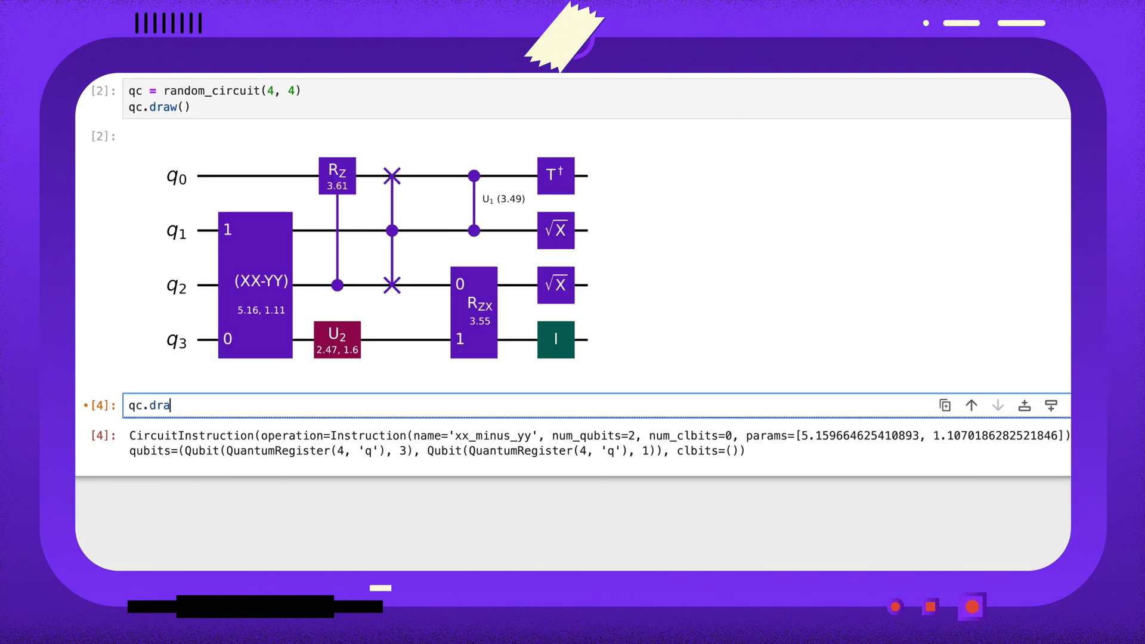
type("w()")
key("ctrl+Return")
scroll(192, 300, "down", 5)
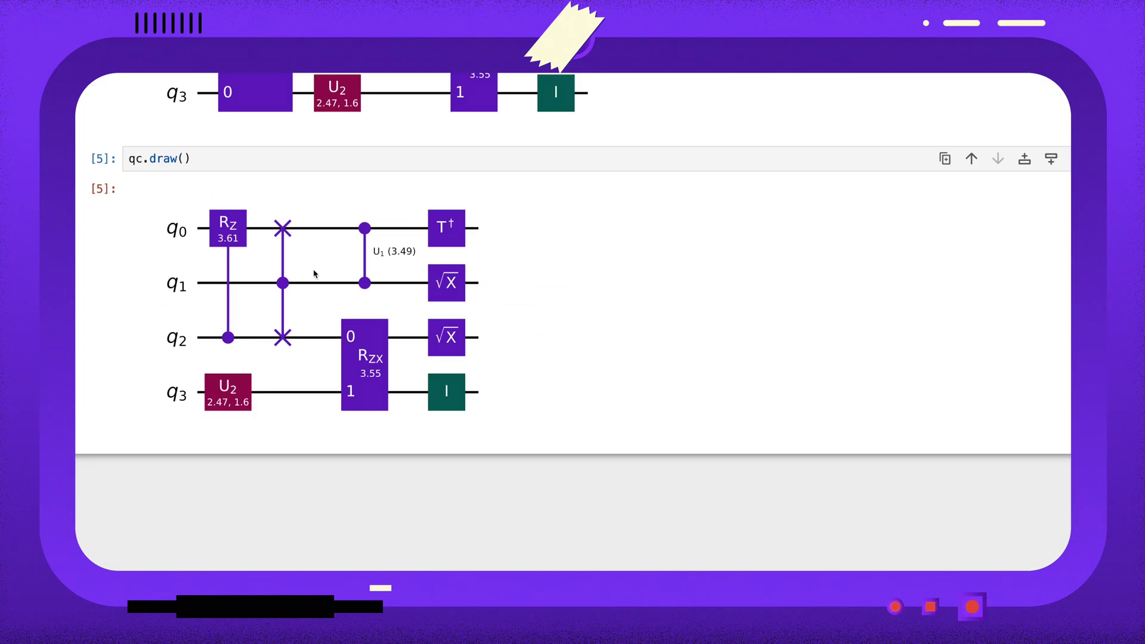
scroll(314, 274, "up", 3)
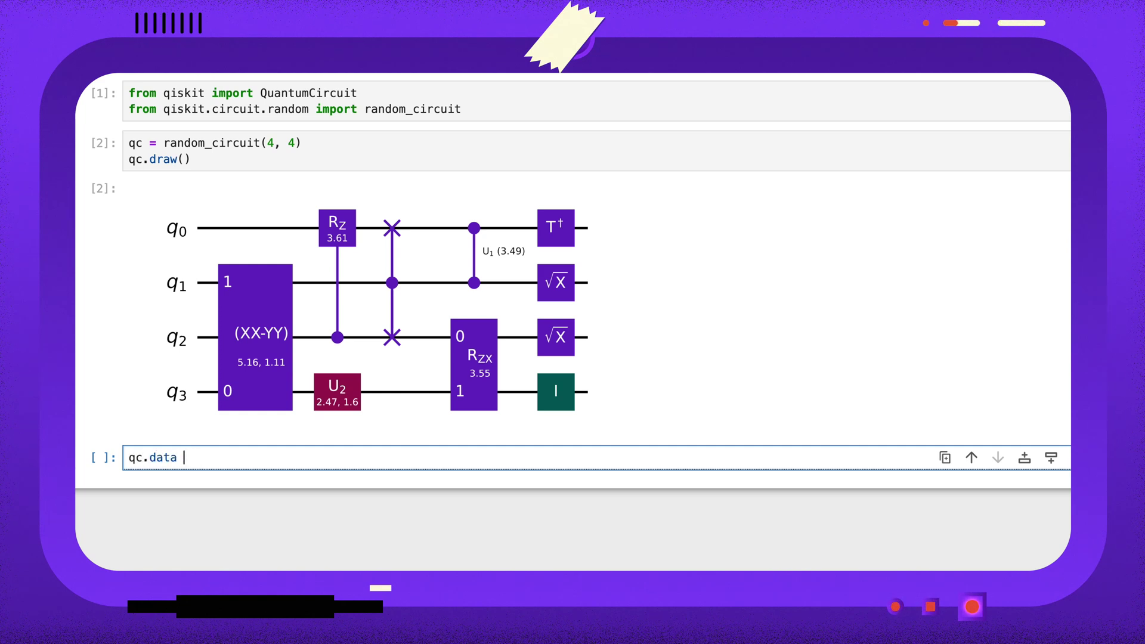
- Reassign qc.data to instructions with num_qubits < 2 and redraw the circuit
key("Return")
type("instruc")
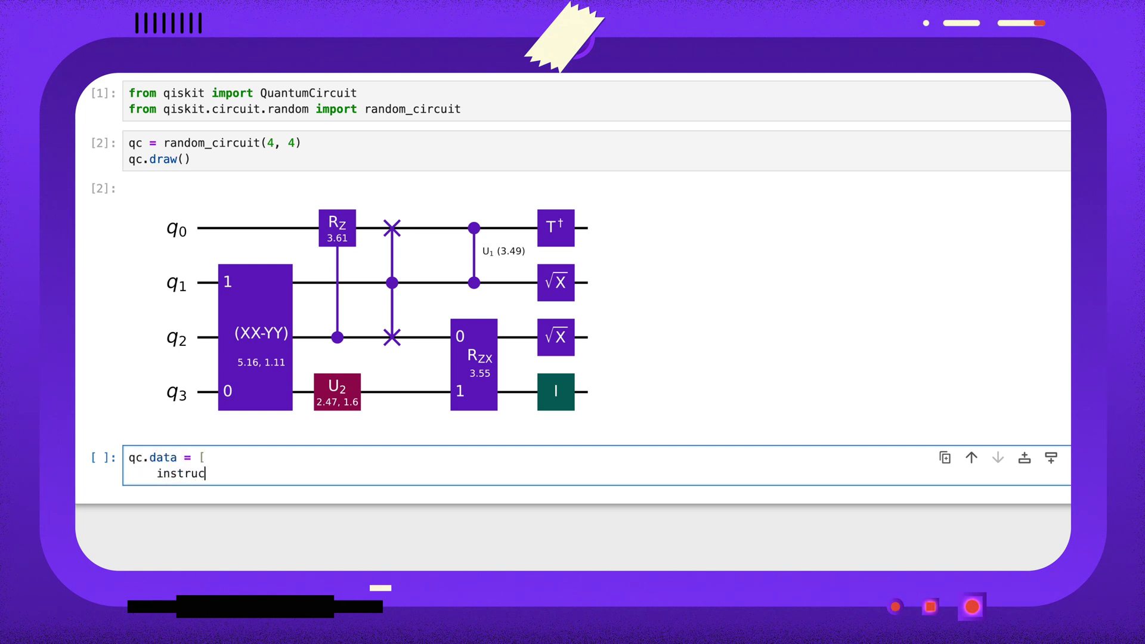
type("tion for instructi")
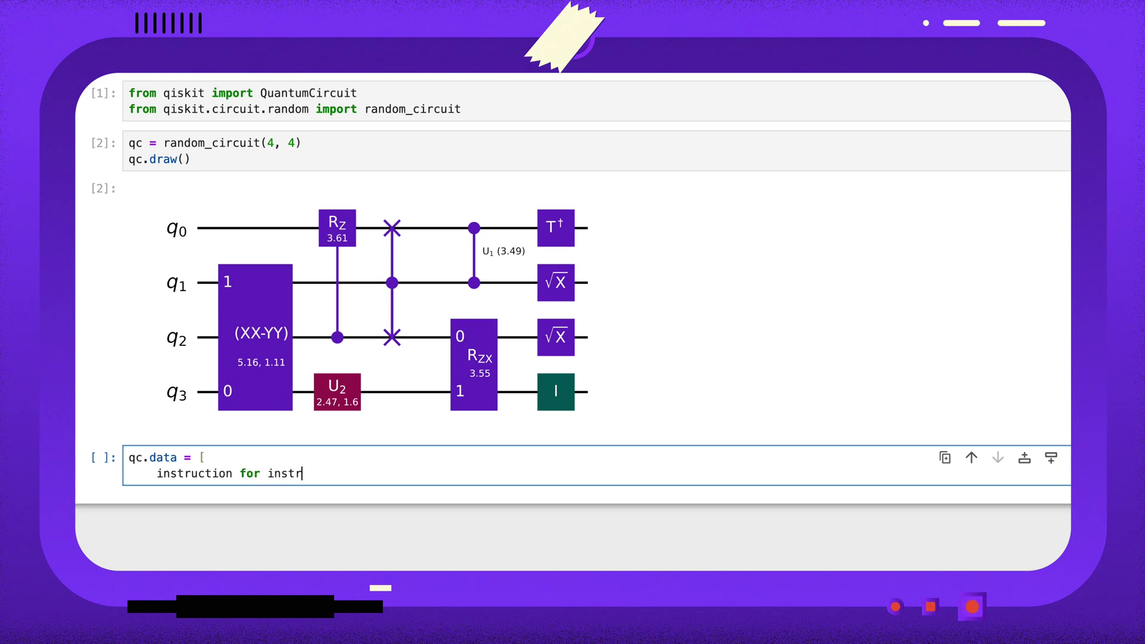
type("on in qc.data")
key("Return")
type("if instruc")
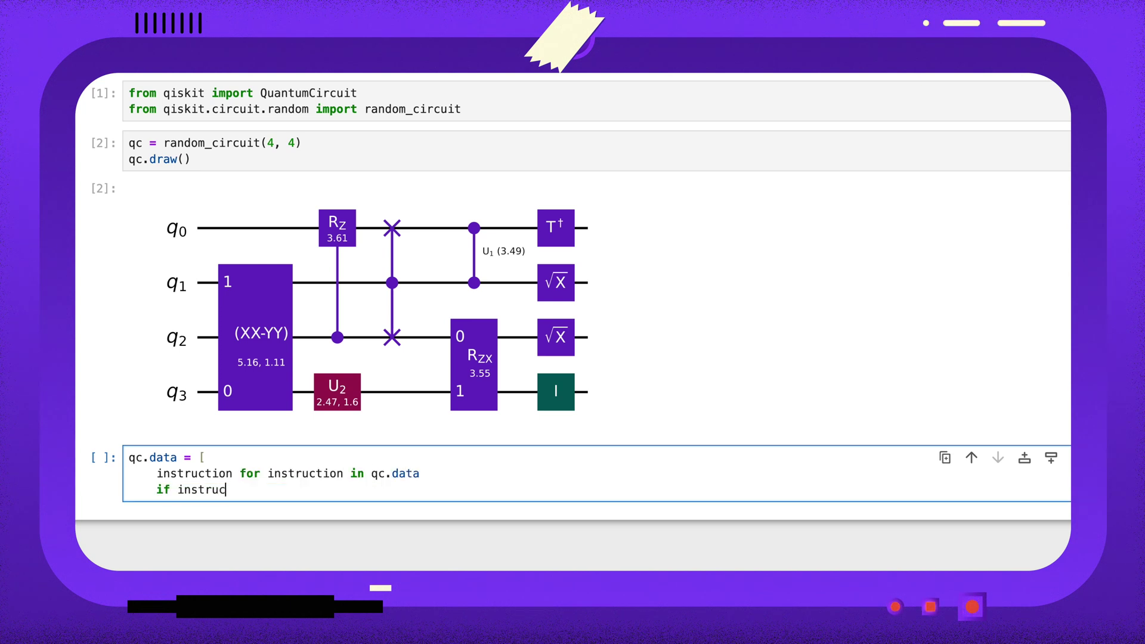
type("ation.num_qubits < 2")
key("Return")
type("]")
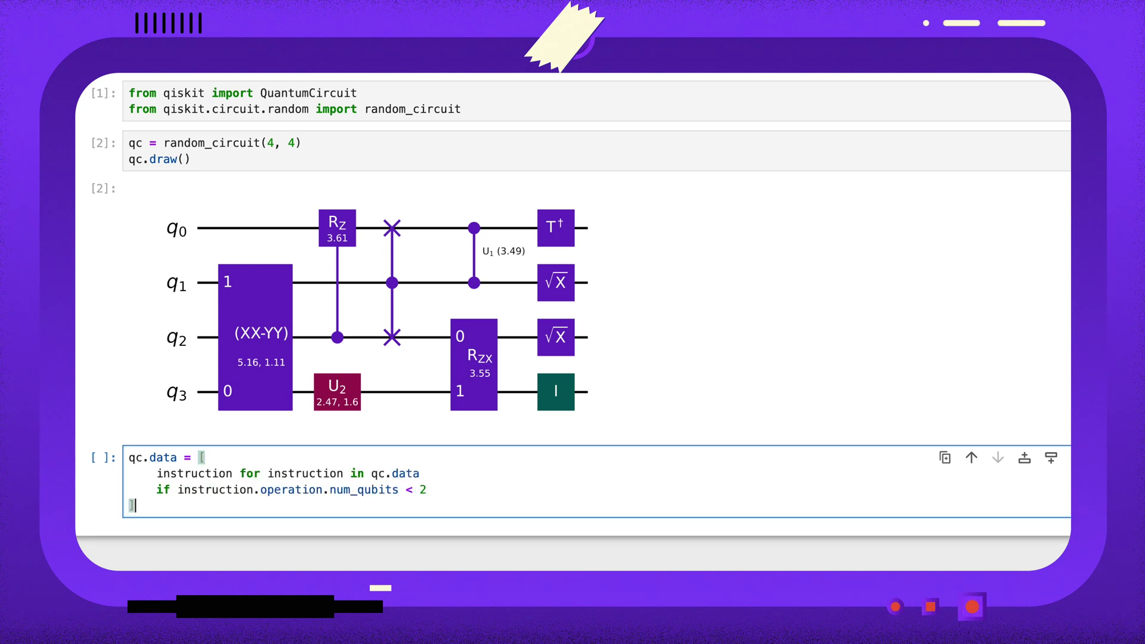
key("shift+Return")
type("qc.draw()")
key("ctrl+Return")
scroll(351, 394, "down", 5)
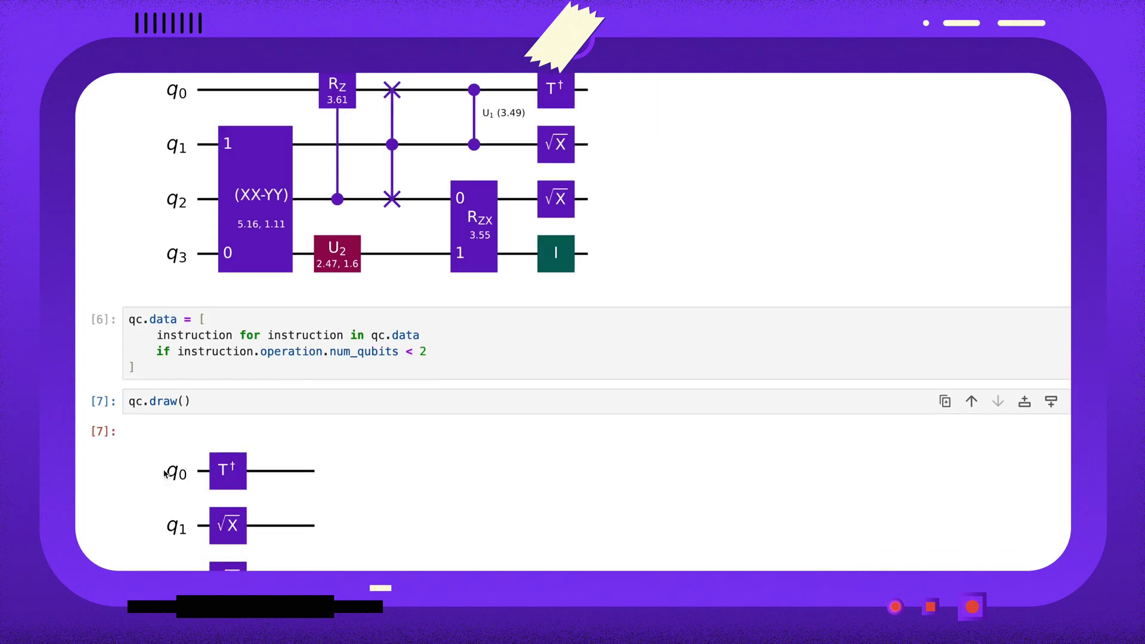